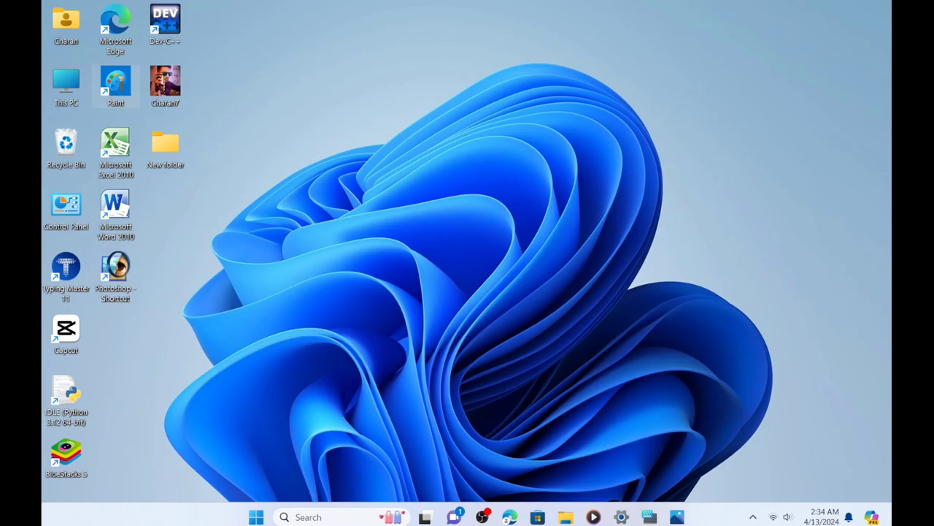
Step: Launch Paint and open the picture R.jpeg from the image folder
right_click(113, 84)
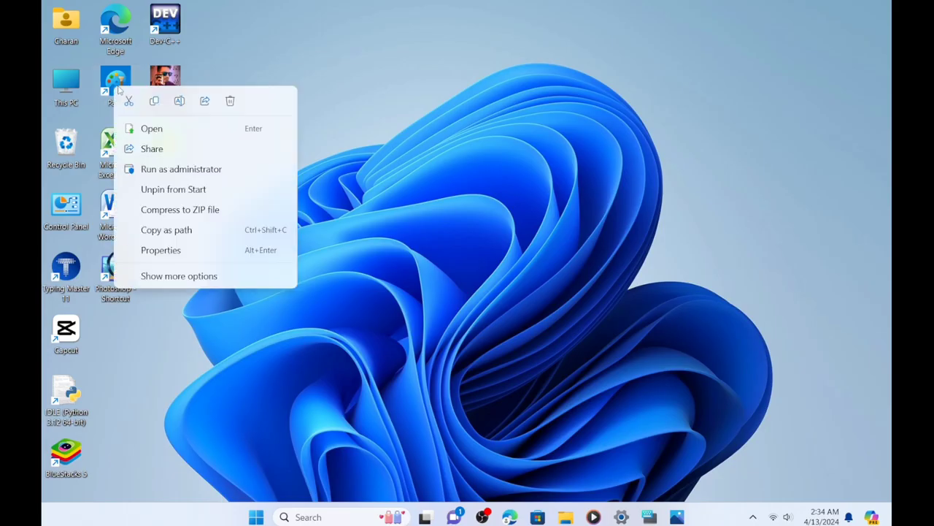
left_click(146, 128)
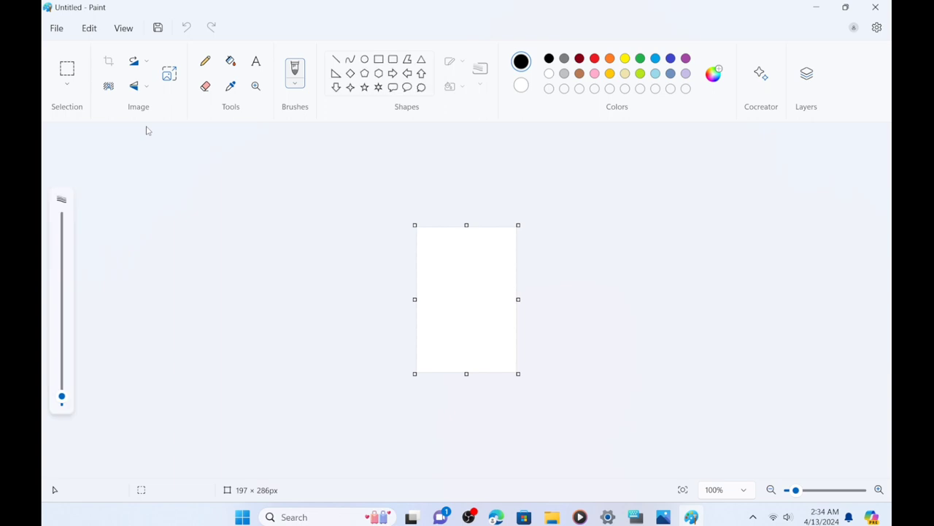
left_click(57, 29)
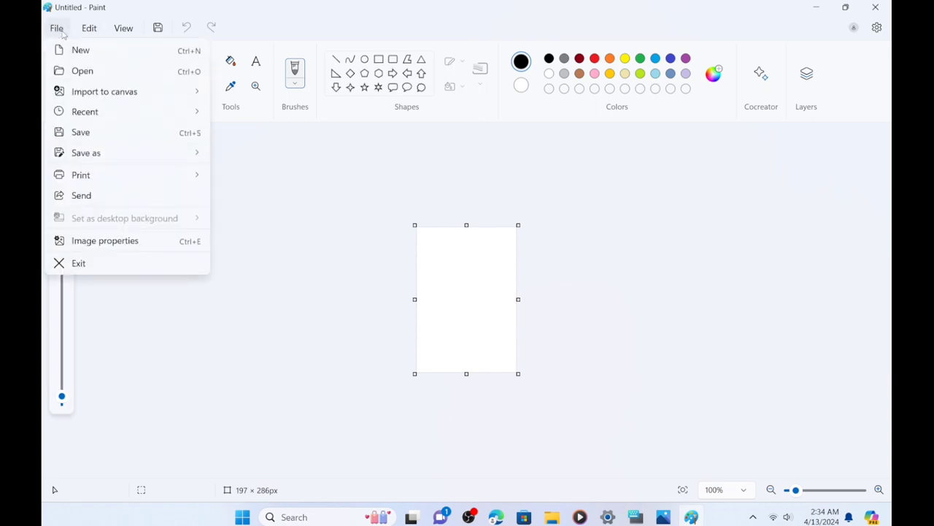
left_click(80, 73)
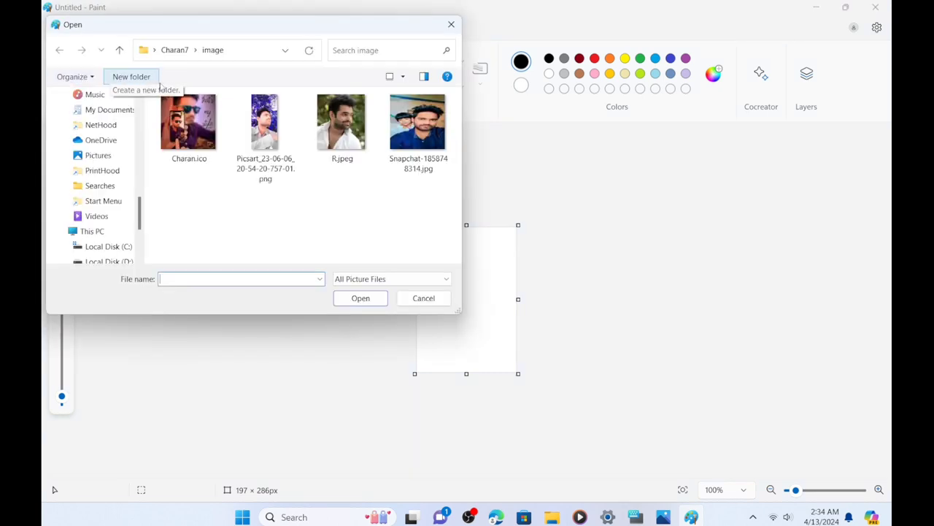
left_click(341, 128)
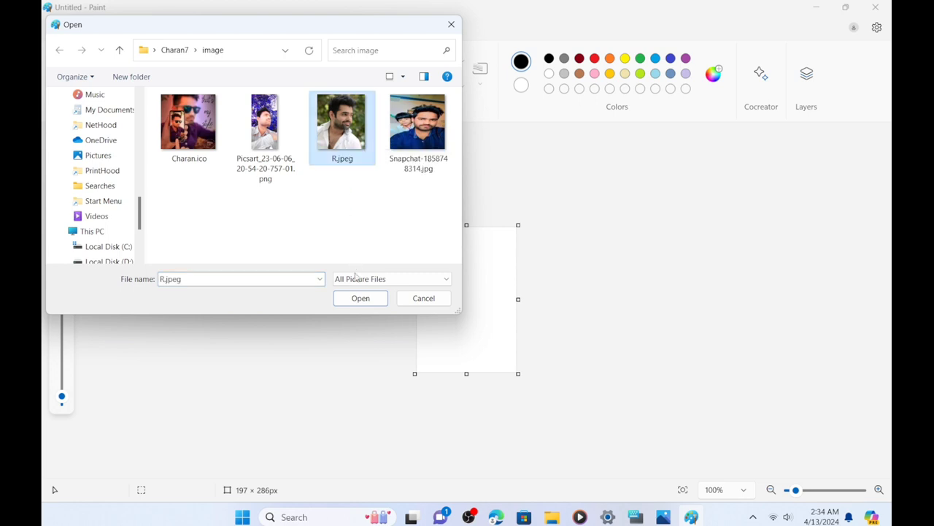
left_click(360, 298)
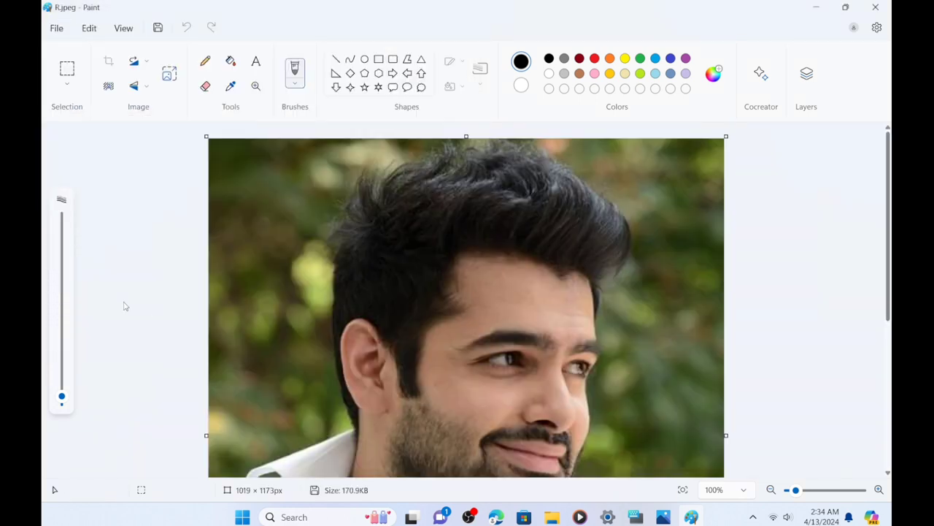
Step: Bring up the resize settings for the photo, switch the unit to pixels and turn off the aspect ratio lock
scroll(184, 321, "down", 5)
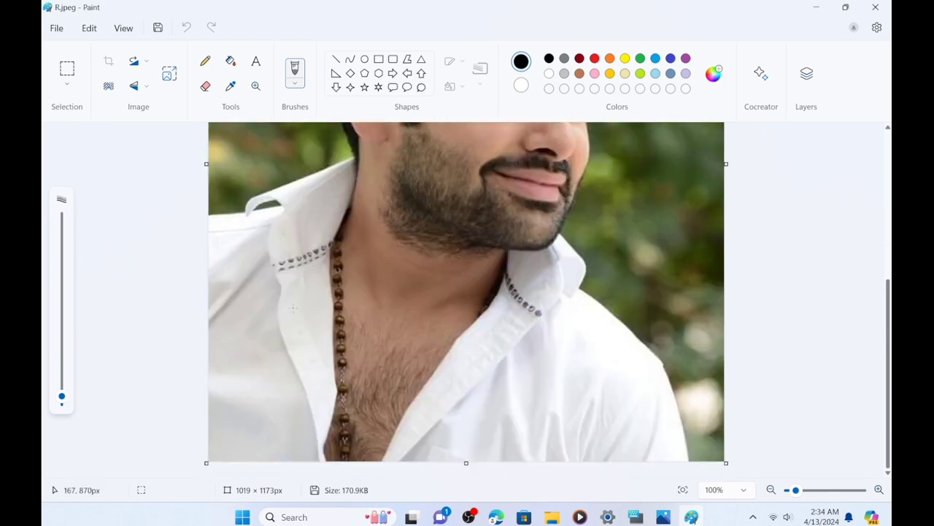
scroll(292, 307, "up", 5)
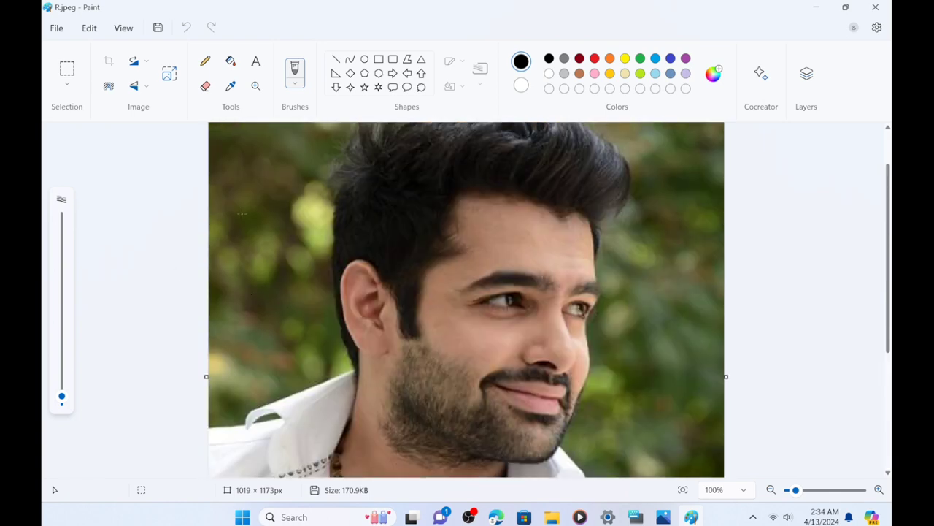
left_click(170, 79)
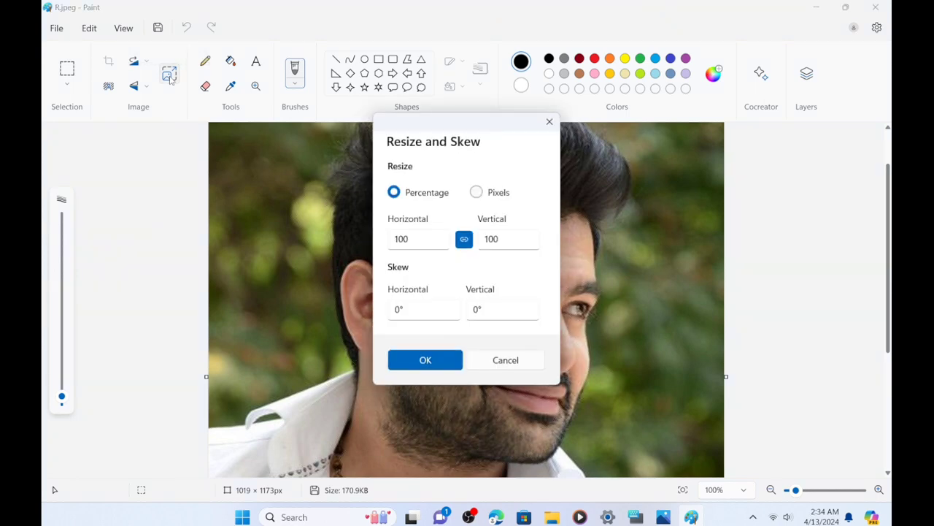
left_click(476, 192)
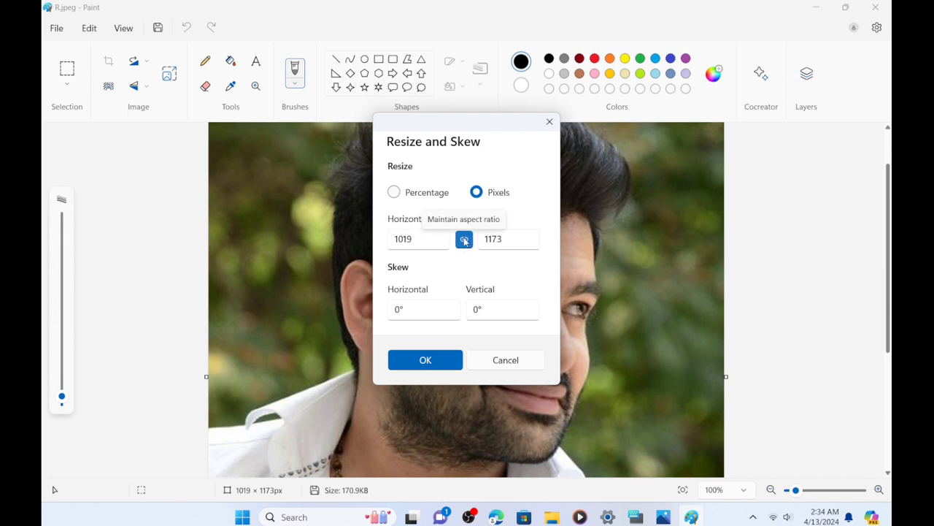
left_click(464, 241)
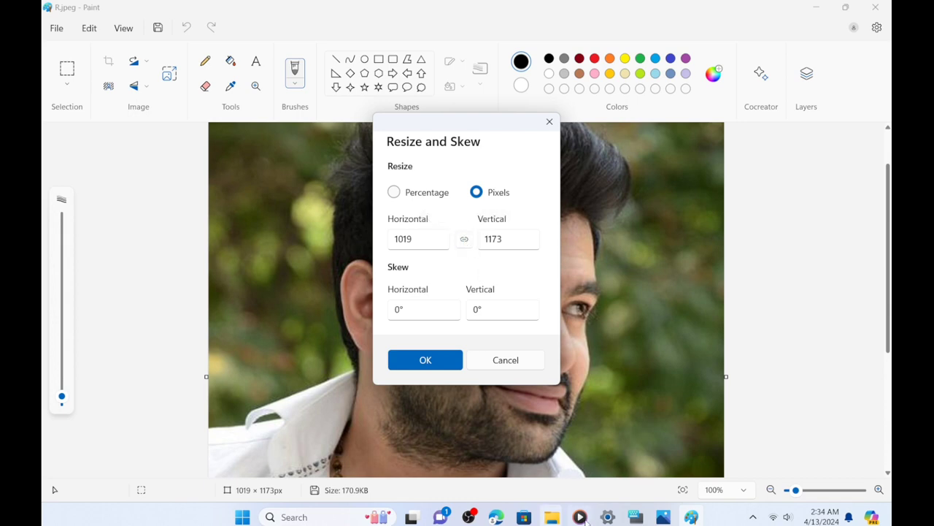
Step: Resize the photo to 110 pixels horizontally and 110 pixels vertically
left_click(635, 517)
left_click(417, 238)
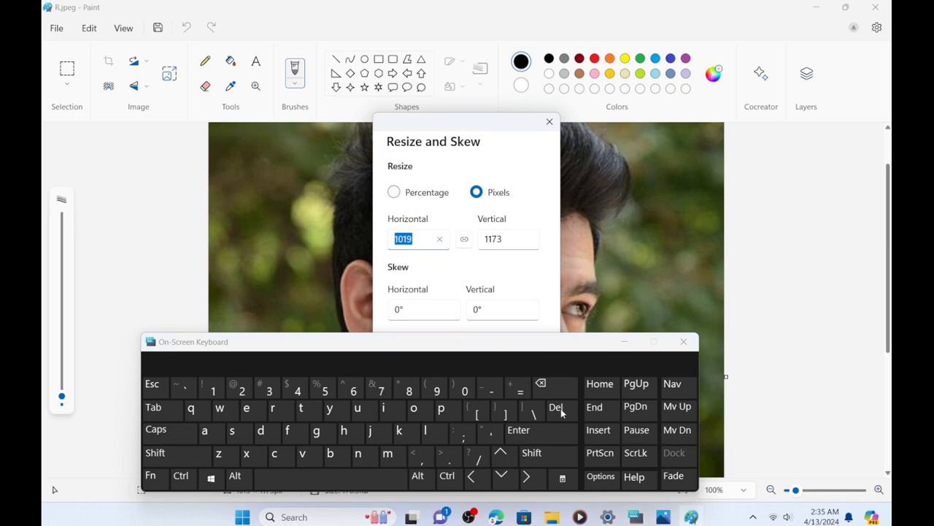
left_click(541, 384)
left_click(505, 241)
left_click(541, 384)
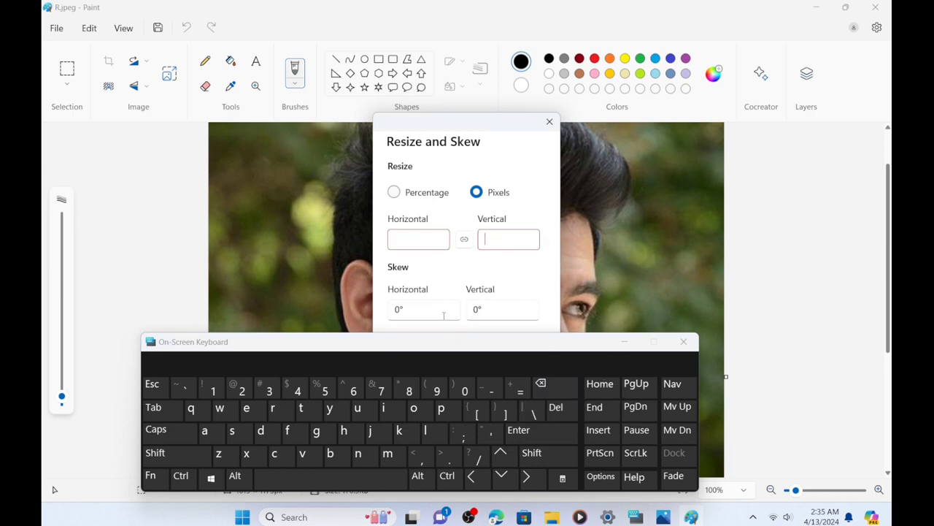
left_click(216, 399)
left_click(216, 399)
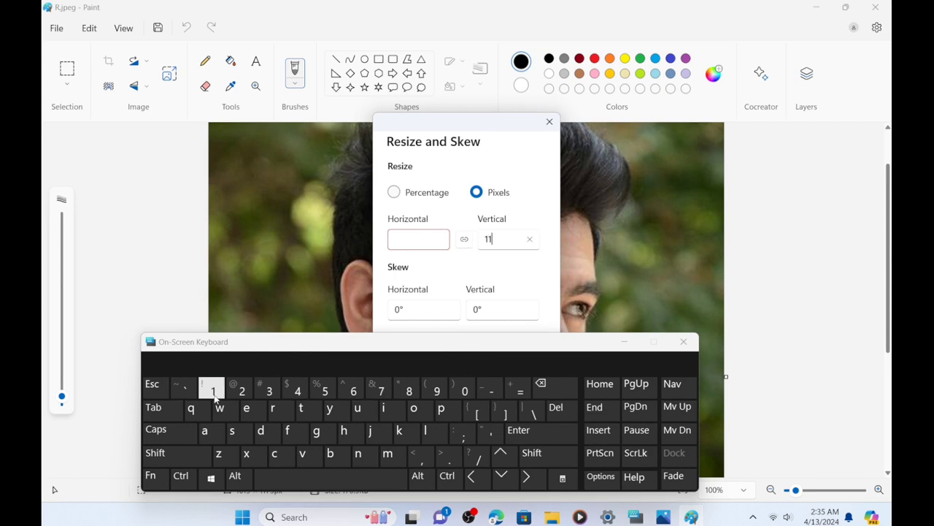
left_click(480, 400)
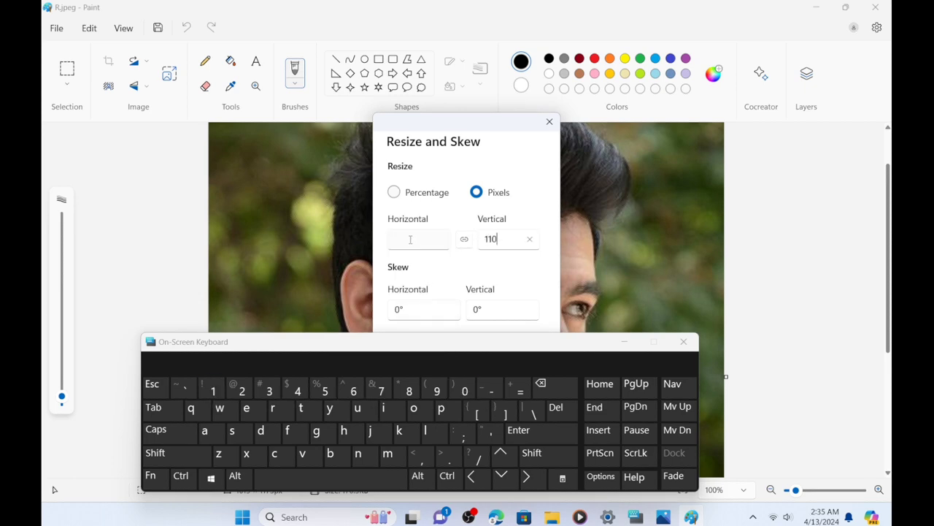
left_click(213, 391)
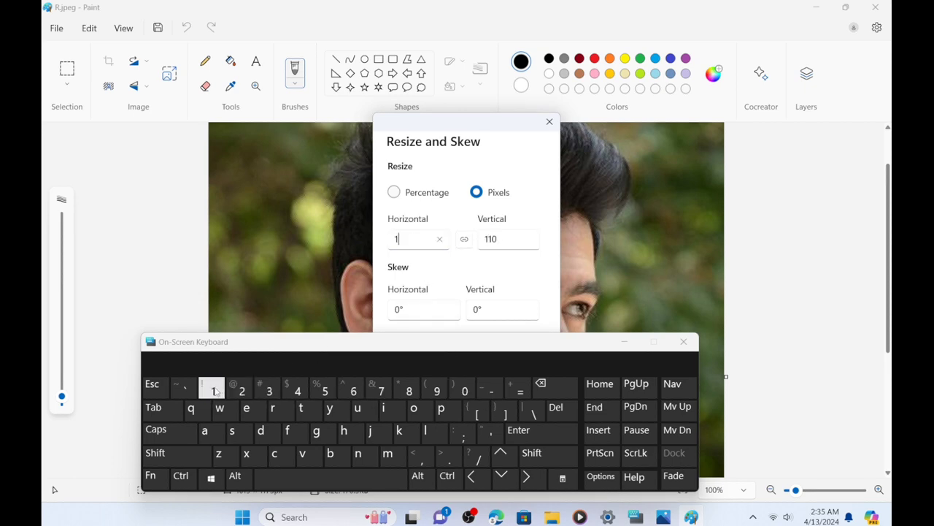
left_click(215, 392)
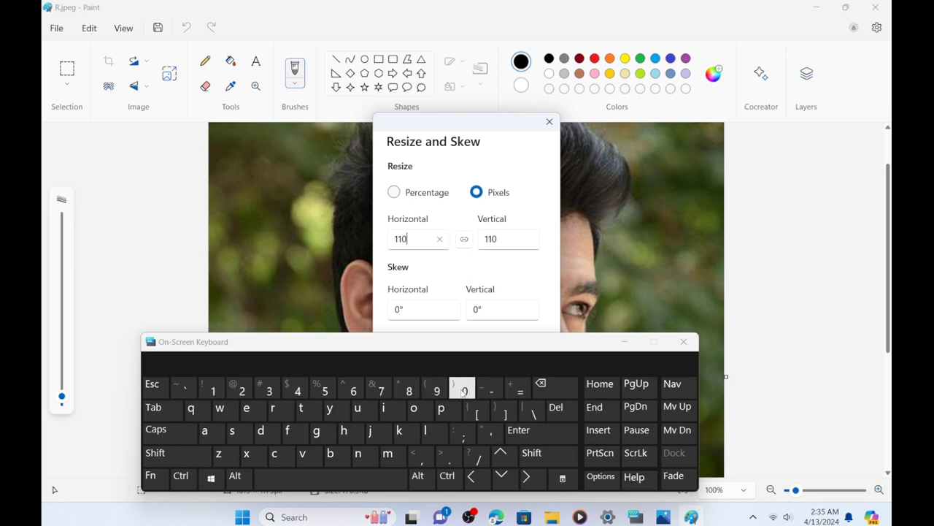
left_click(623, 342)
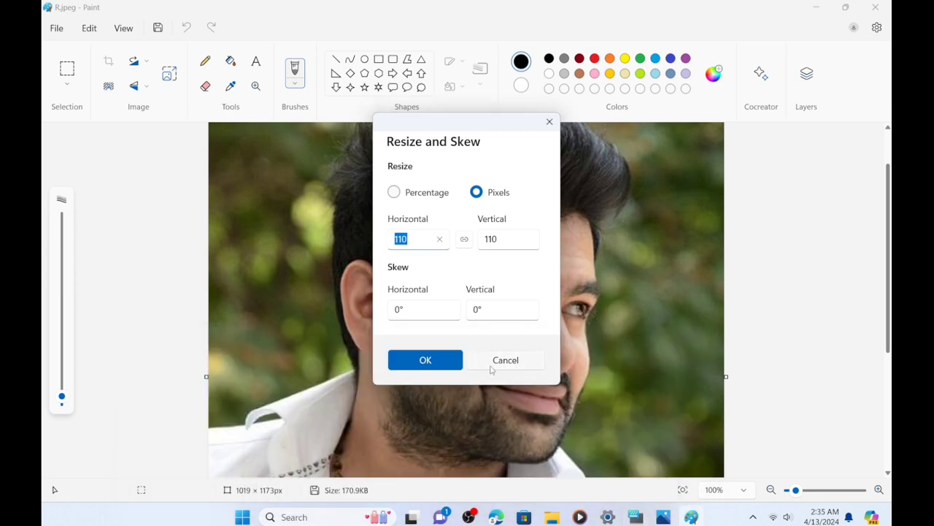
left_click(425, 360)
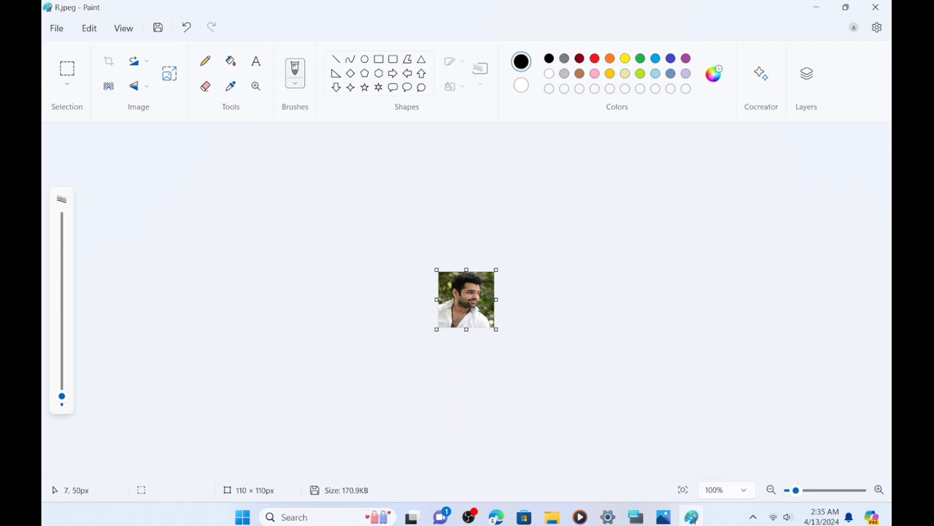
Step: Start saving a copy of the resized photo as a JPEG picture
left_click(57, 28)
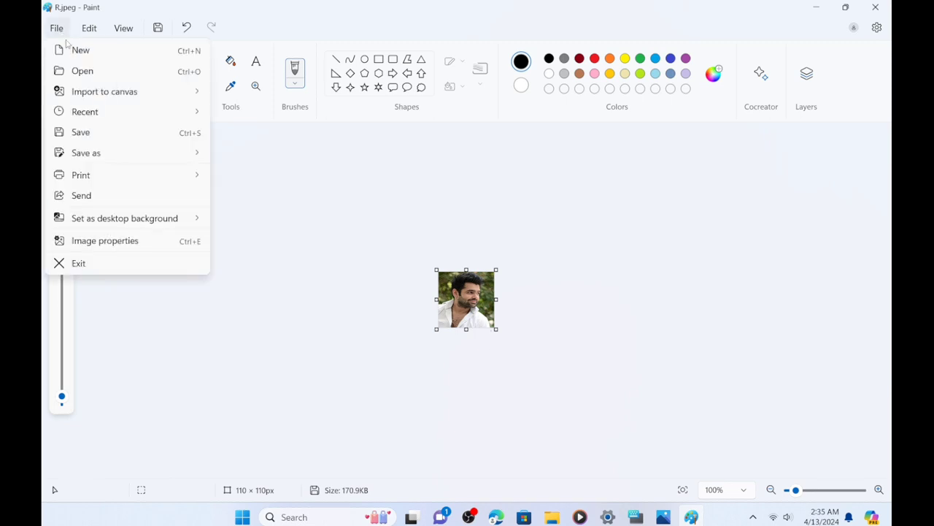
mouse_move(124, 162)
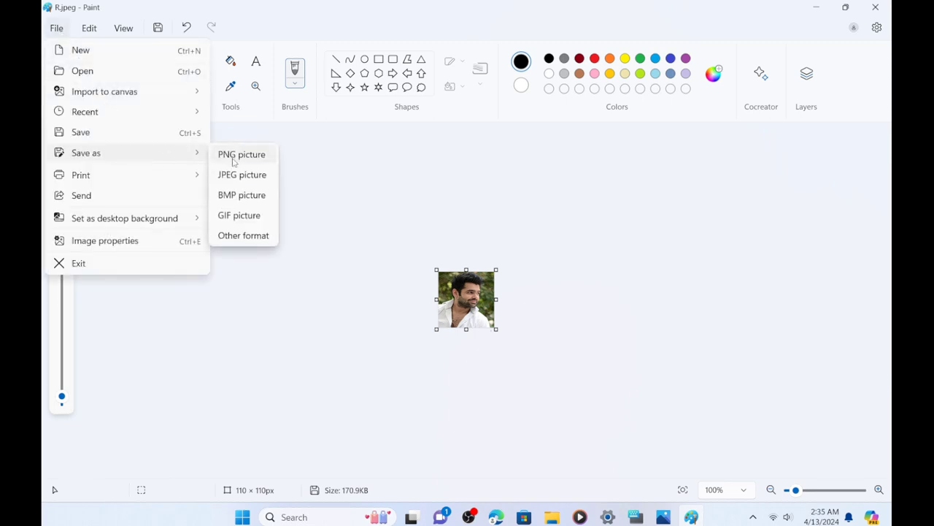
left_click(234, 176)
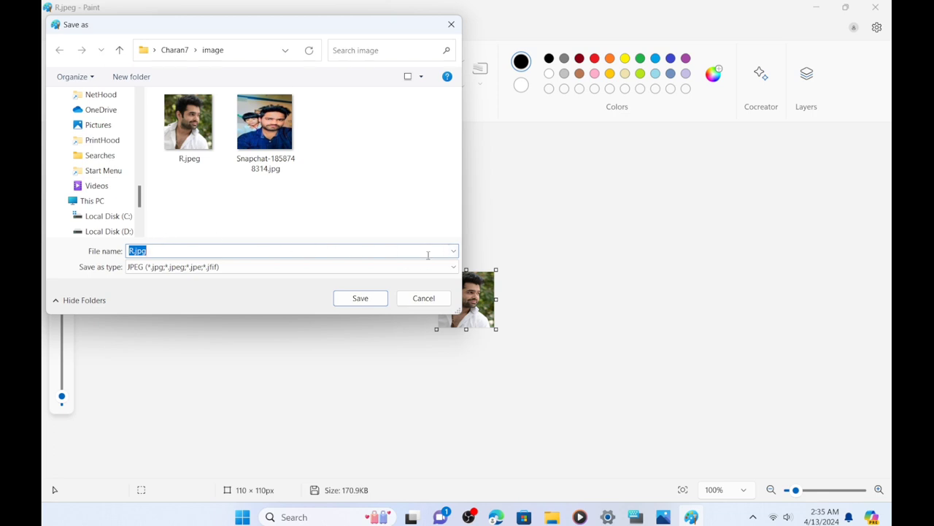
Step: Replace the copy's file name with Ram.ico using the on-screen keyboard
left_click(629, 514)
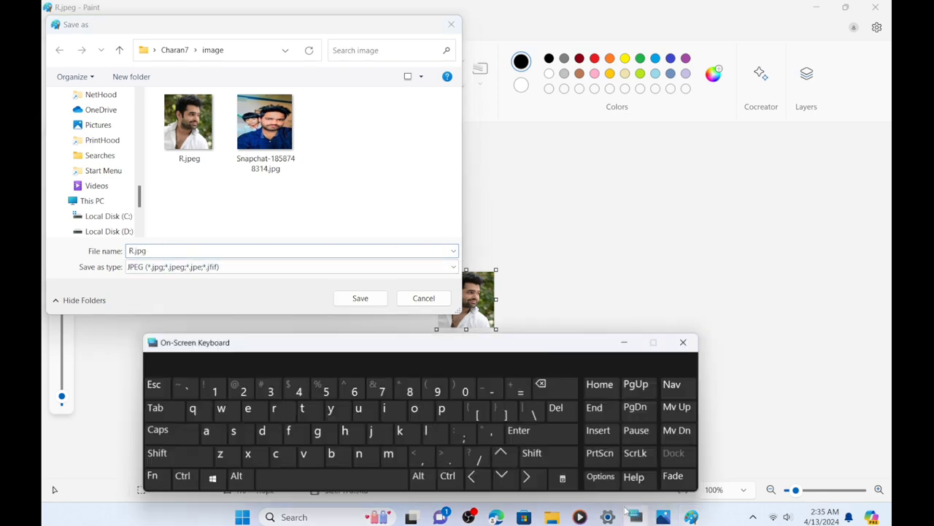
left_click_drag(307, 342, 255, 356)
left_click(207, 249)
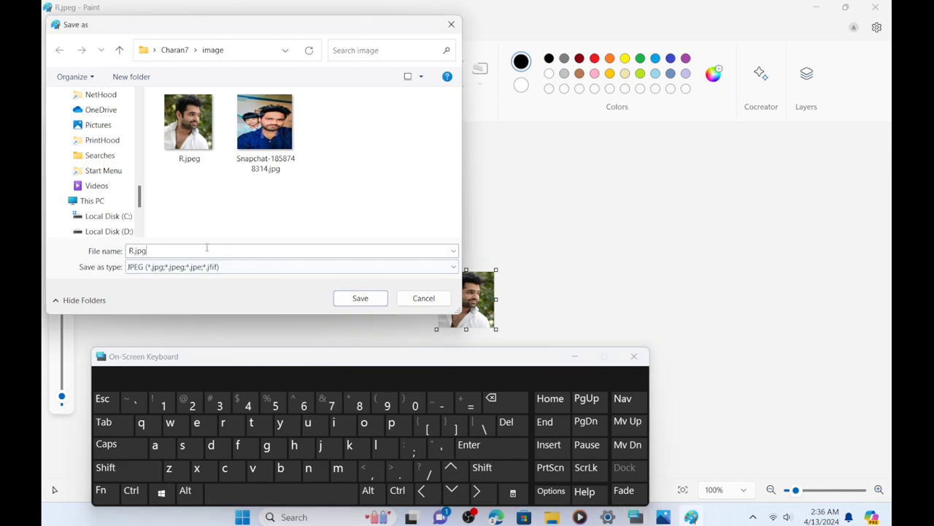
left_click(491, 397)
left_click(491, 398)
left_click(491, 398)
left_click(490, 398)
left_click(491, 398)
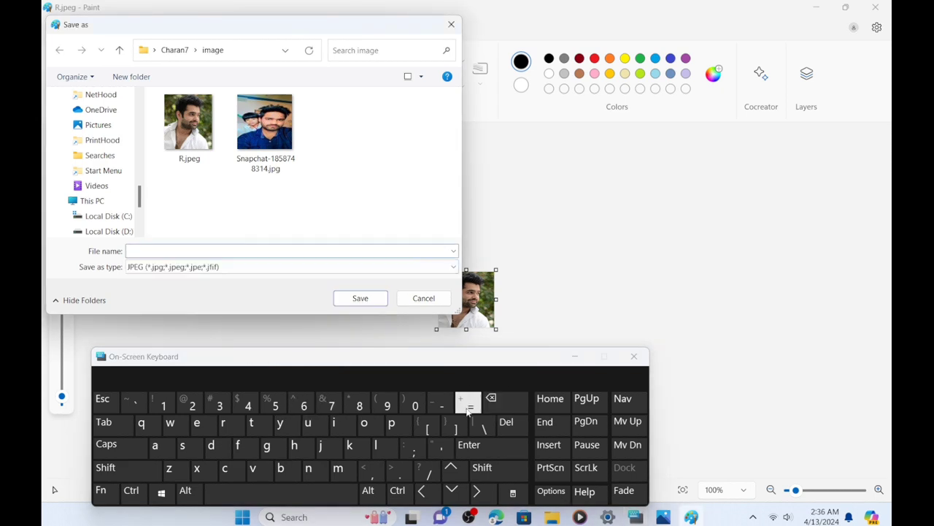
left_click(106, 468)
left_click(223, 423)
left_click(155, 445)
left_click(338, 468)
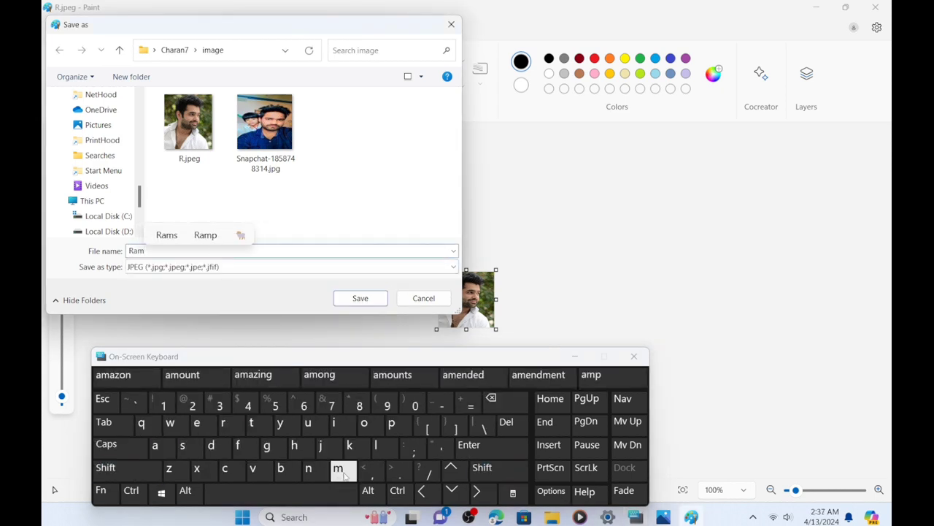
left_click(398, 474)
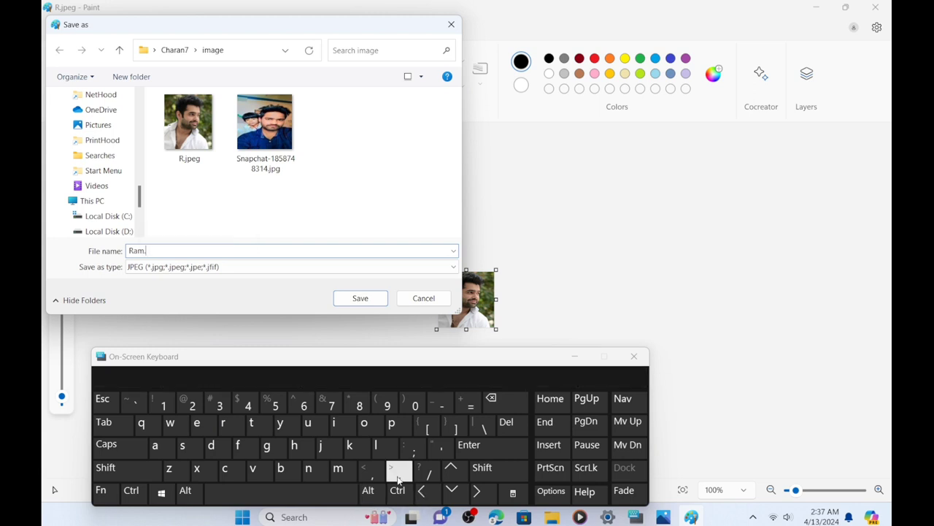
left_click(336, 424)
left_click(227, 468)
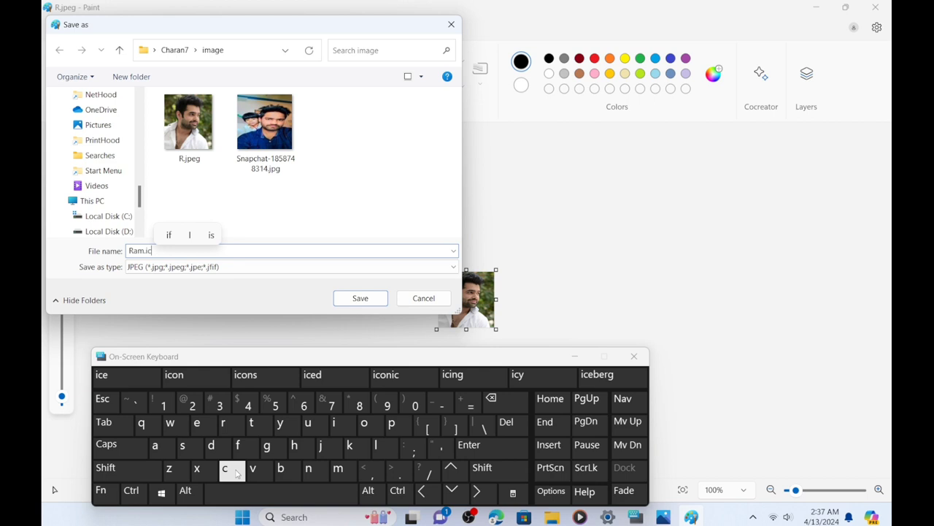
left_click(370, 425)
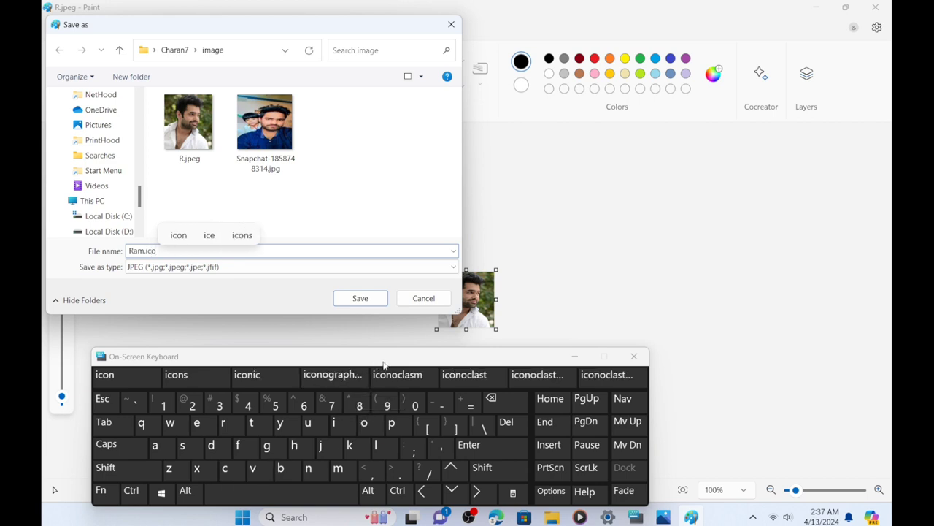
left_click(633, 356)
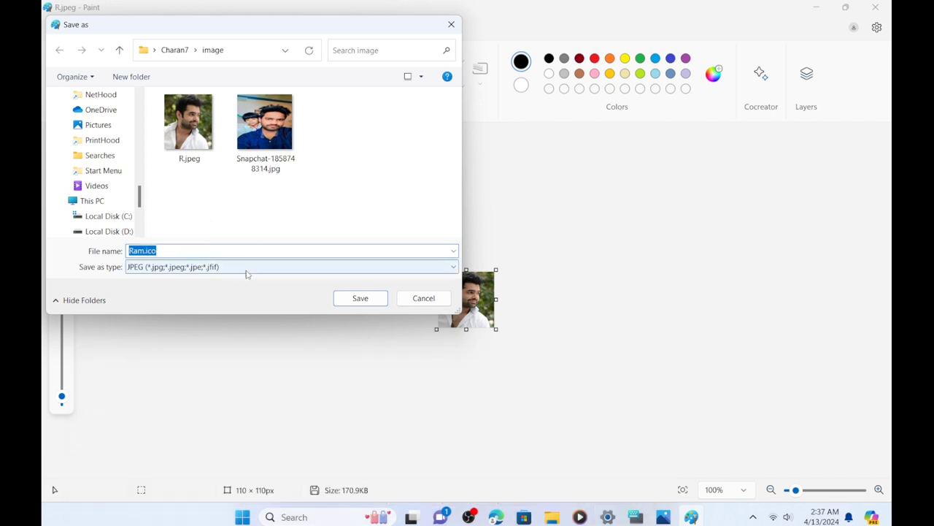
Step: Set the copy's file type to 24-bit Bitmap (*.bmp;*.dib)
left_click(323, 269)
left_click(322, 268)
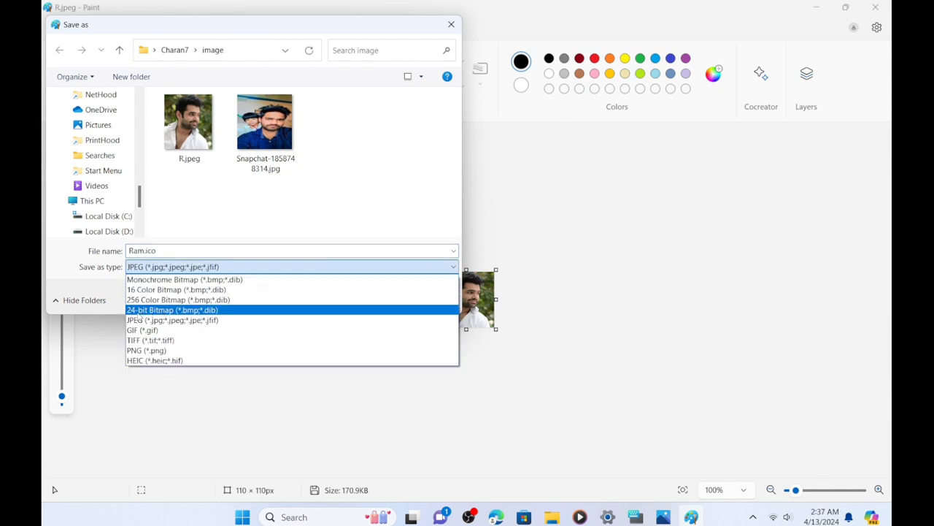
left_click(213, 310)
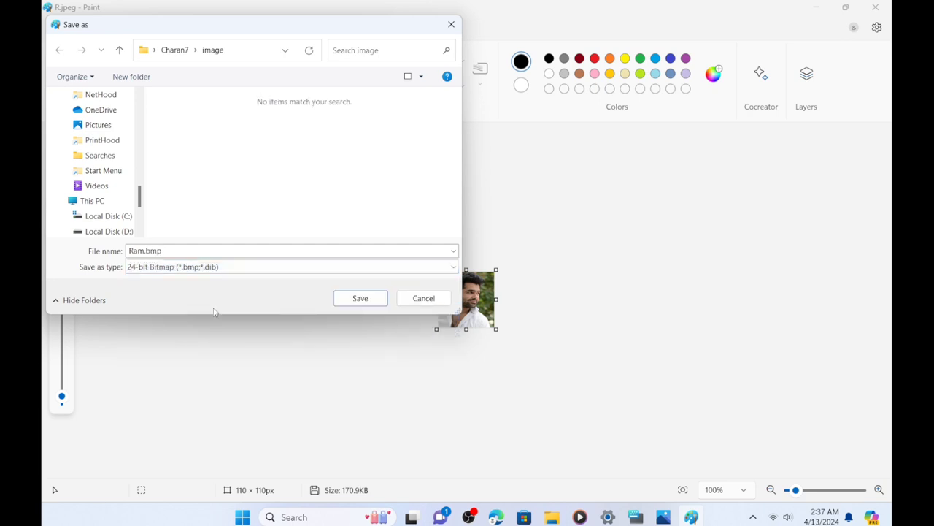
Step: Change the copy's file name extension to make it Ram.ico and save it in the image folder
double_click(168, 250)
left_click(168, 250)
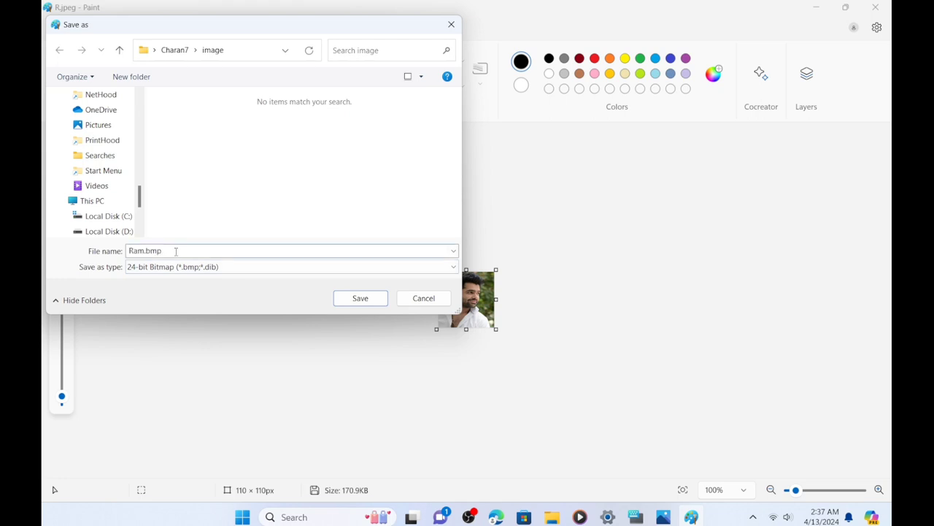
left_click(634, 517)
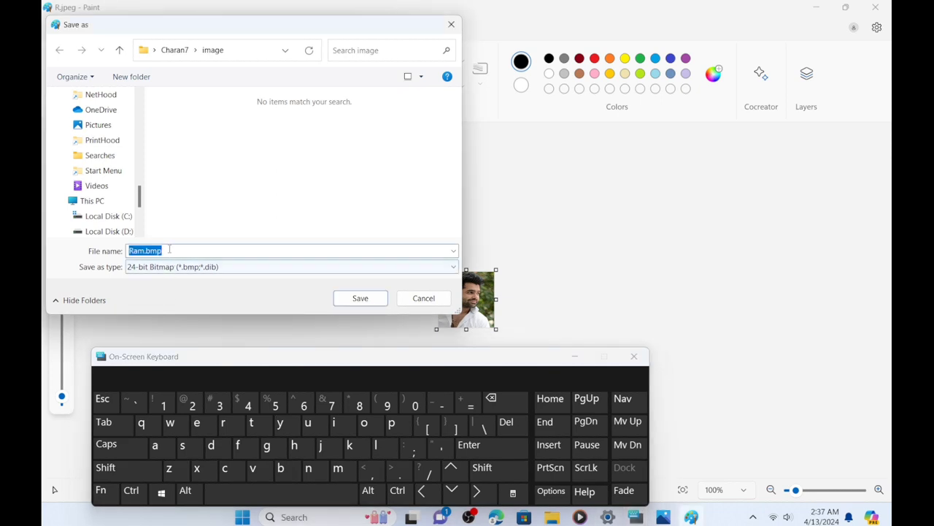
left_click(165, 250)
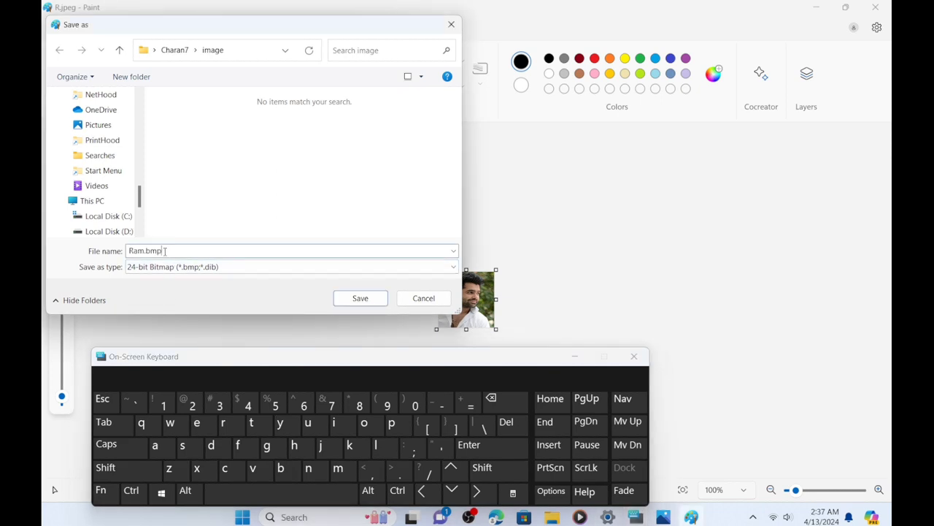
left_click(503, 401)
left_click(334, 423)
left_click(225, 468)
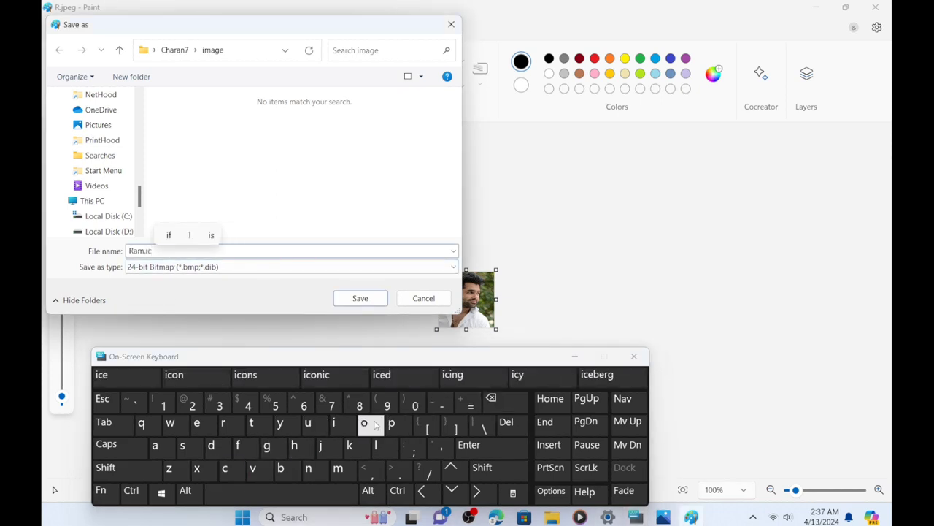
left_click(372, 425)
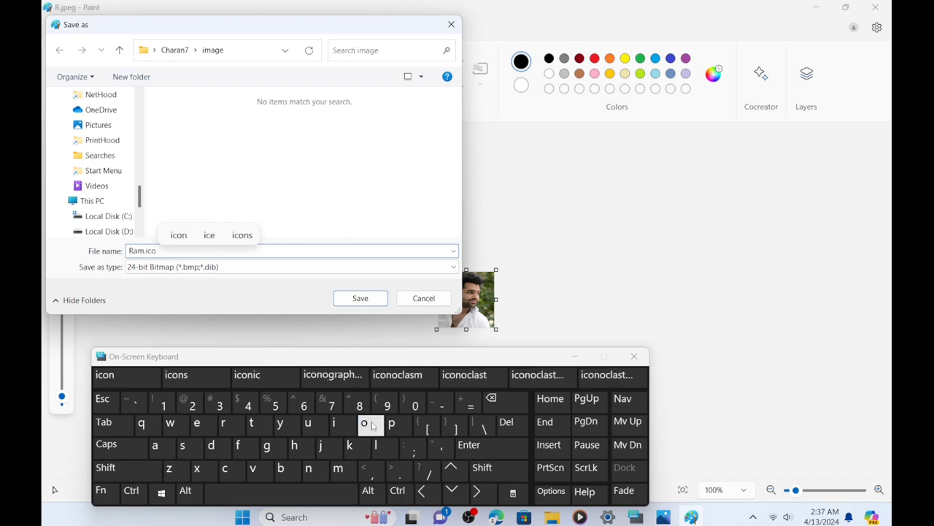
left_click(571, 358)
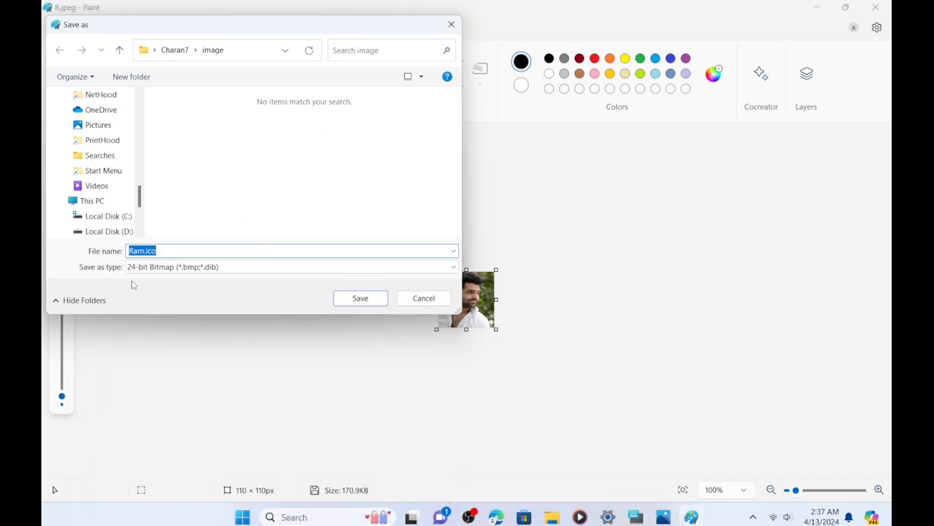
left_click(359, 300)
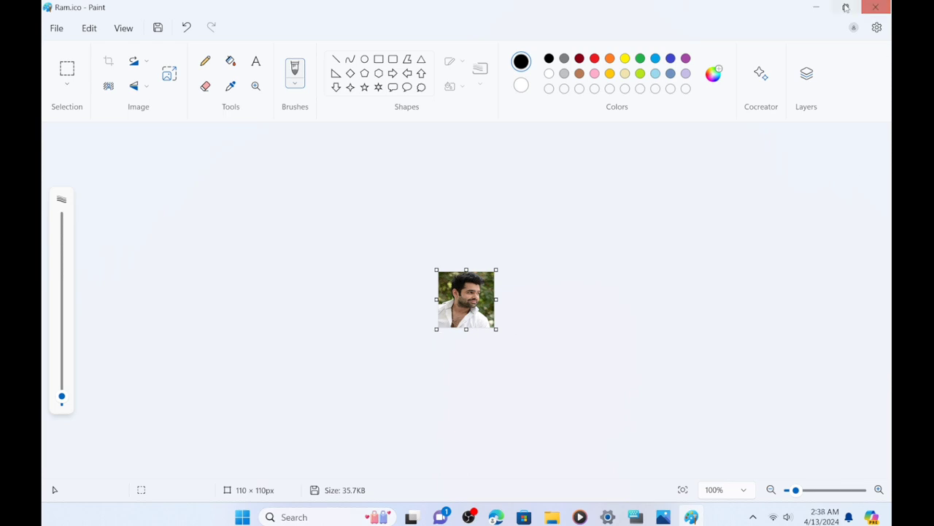
Step: Minimize Paint and check the details of Ram.ico in the image folder, reached through the custom-icon folder on the desktop
left_click(819, 7)
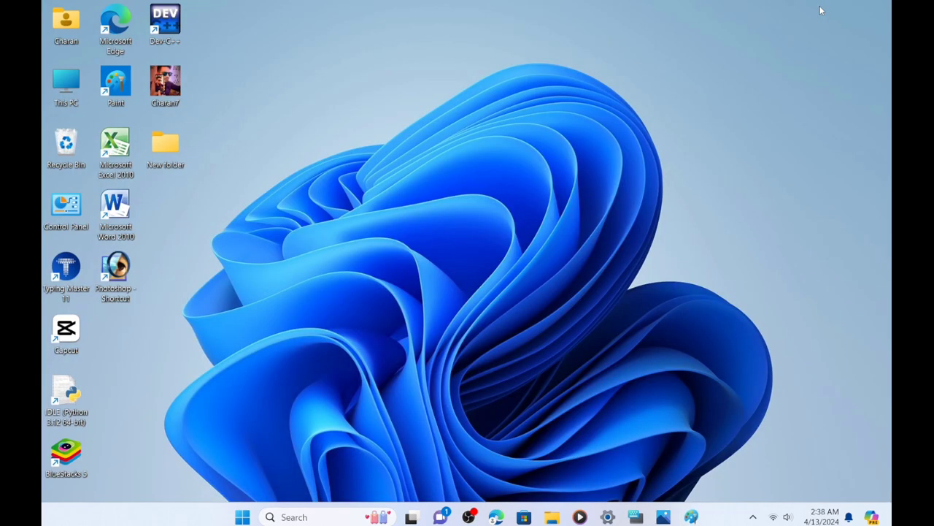
double_click(167, 93)
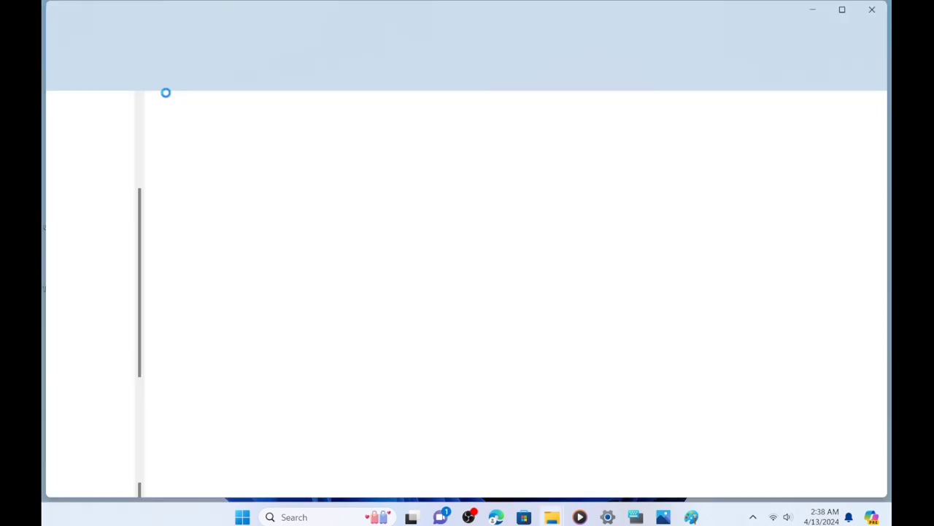
left_click(181, 124)
double_click(181, 124)
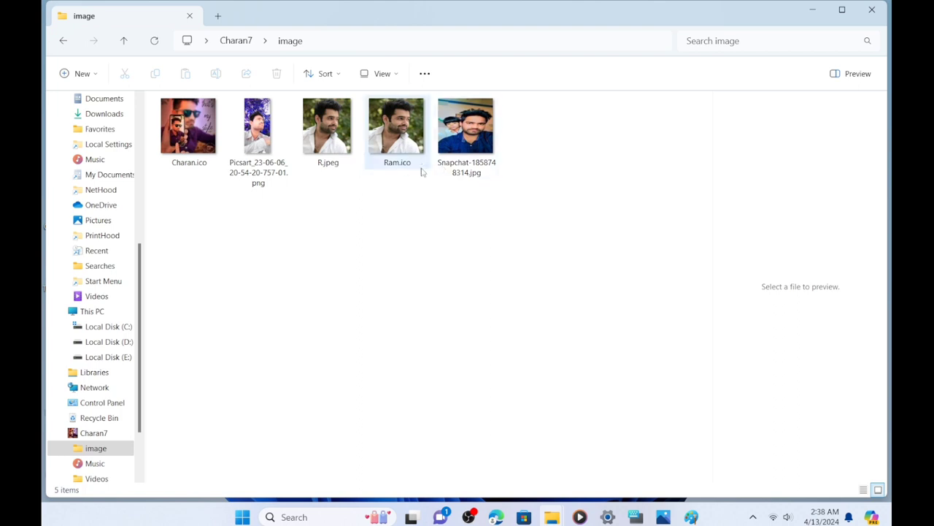
mouse_move(392, 170)
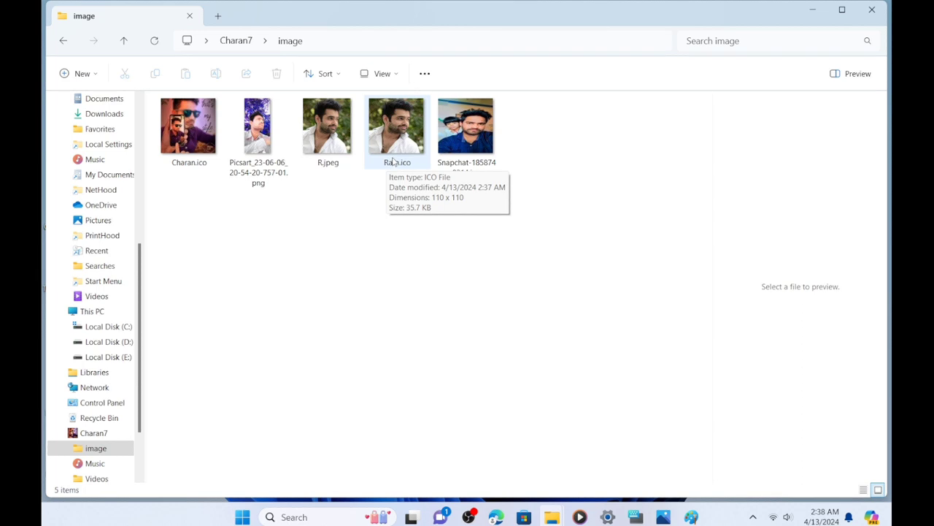
left_click(821, 11)
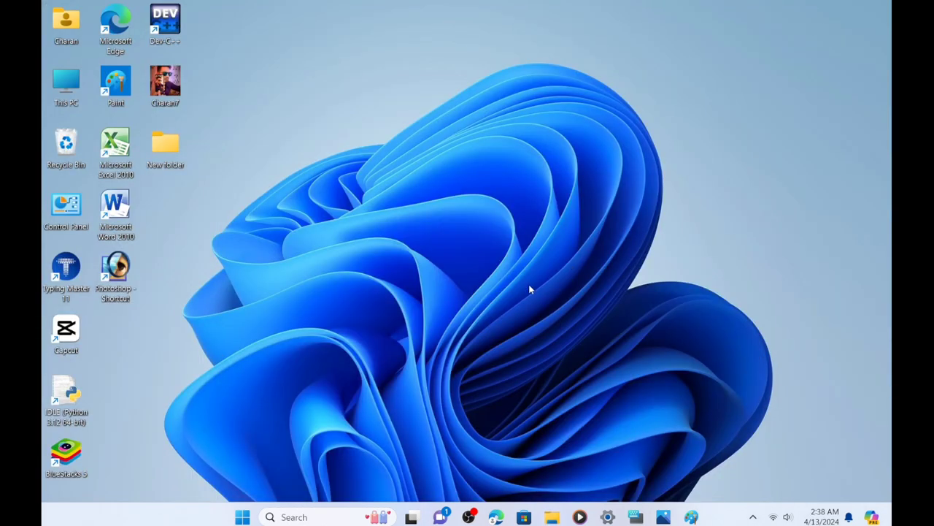
Step: Open the icon selection for the desktop folder named New folder from its customization properties
right_click(167, 148)
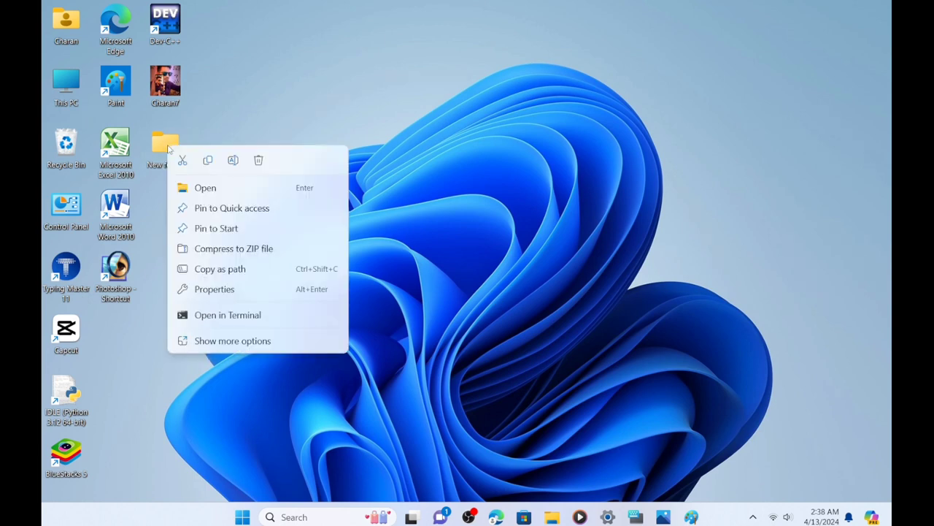
left_click(214, 289)
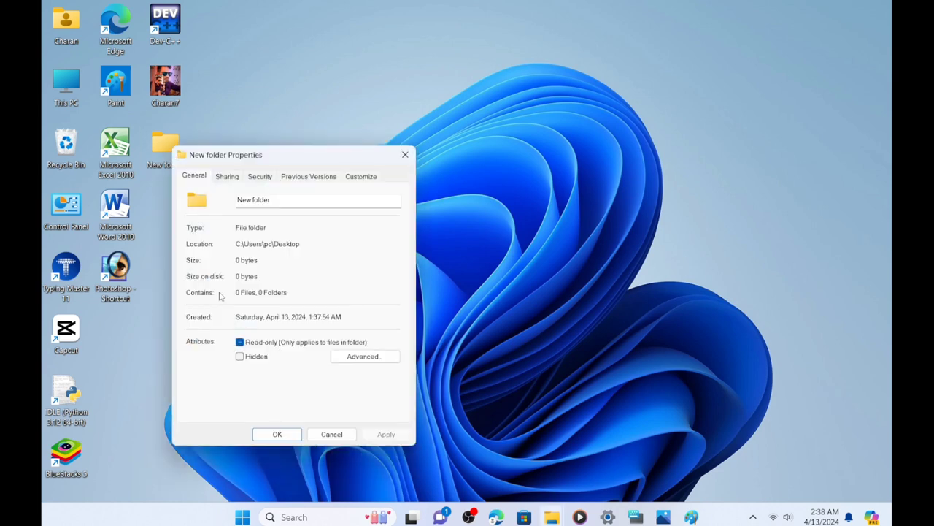
left_click(362, 178)
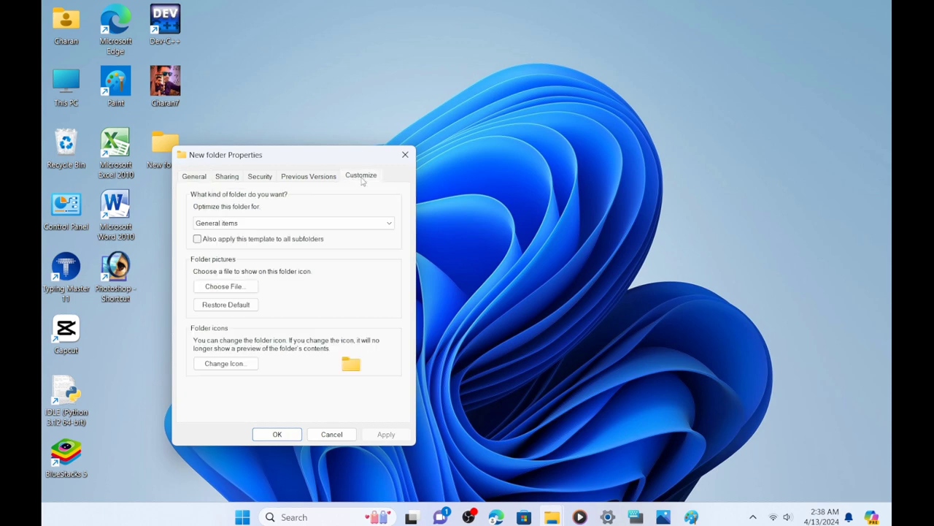
left_click(220, 364)
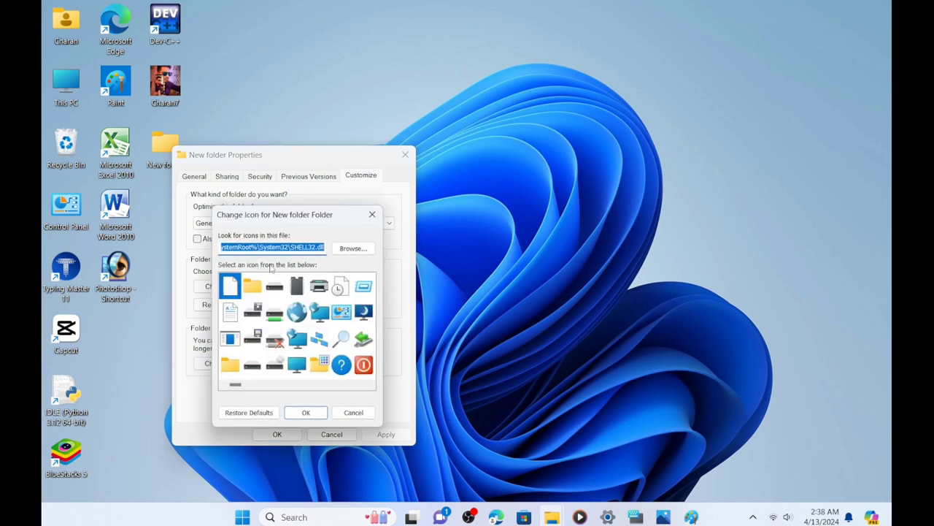
Step: Browse to the image folder and load Ram.ico as the icon file for New folder
left_click(353, 249)
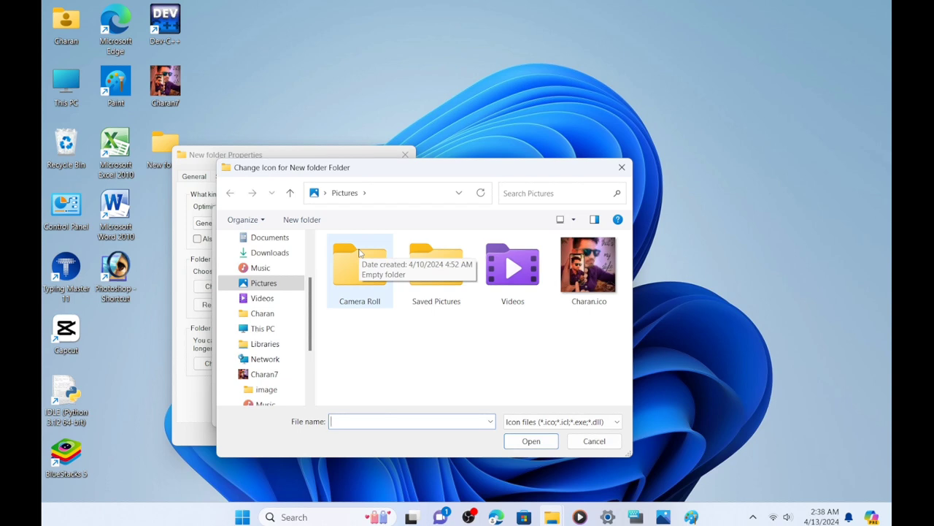
scroll(288, 341, "down", 2)
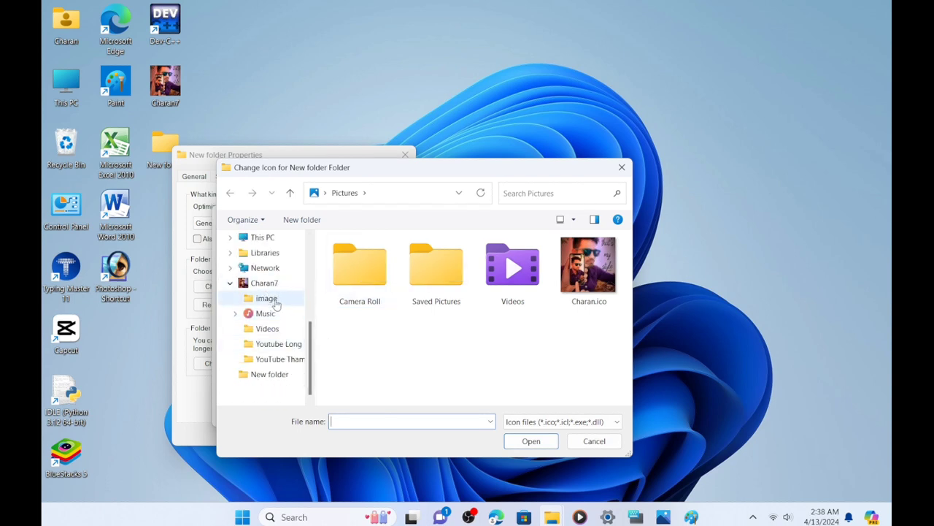
left_click(270, 300)
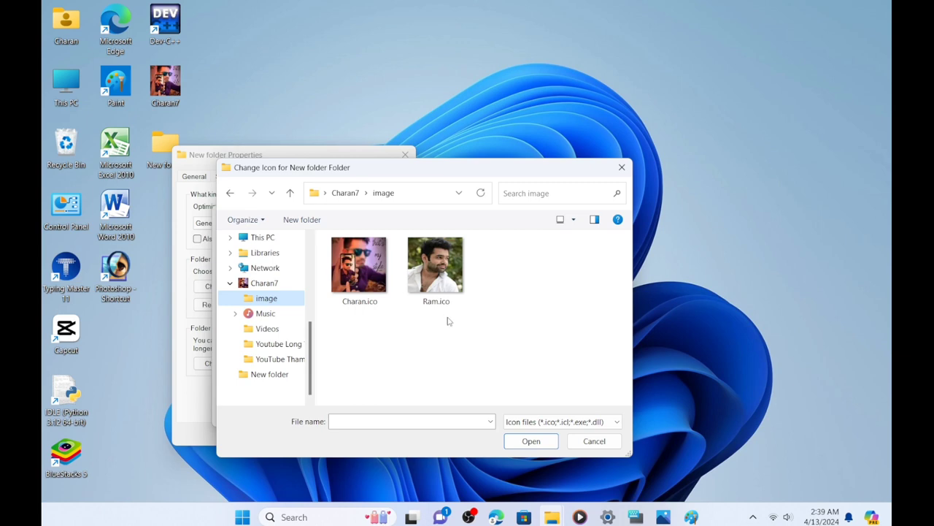
left_click(443, 268)
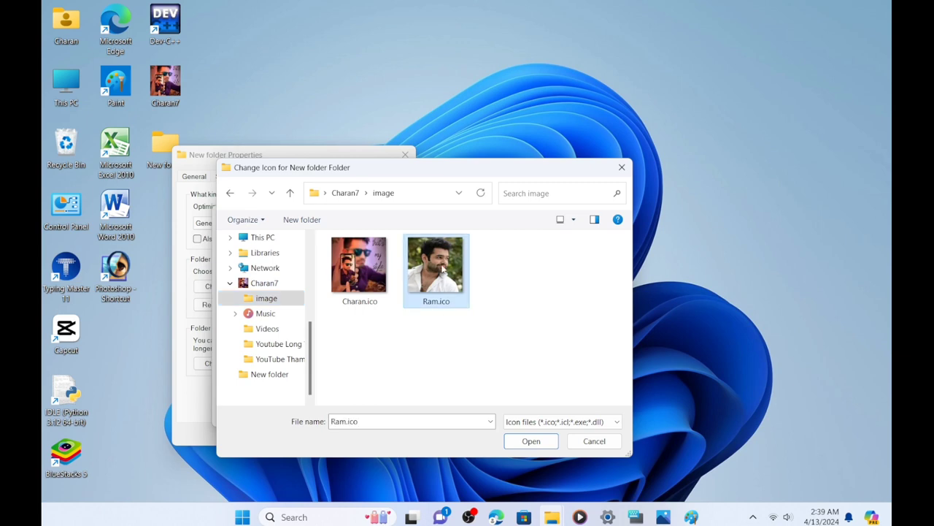
left_click(530, 442)
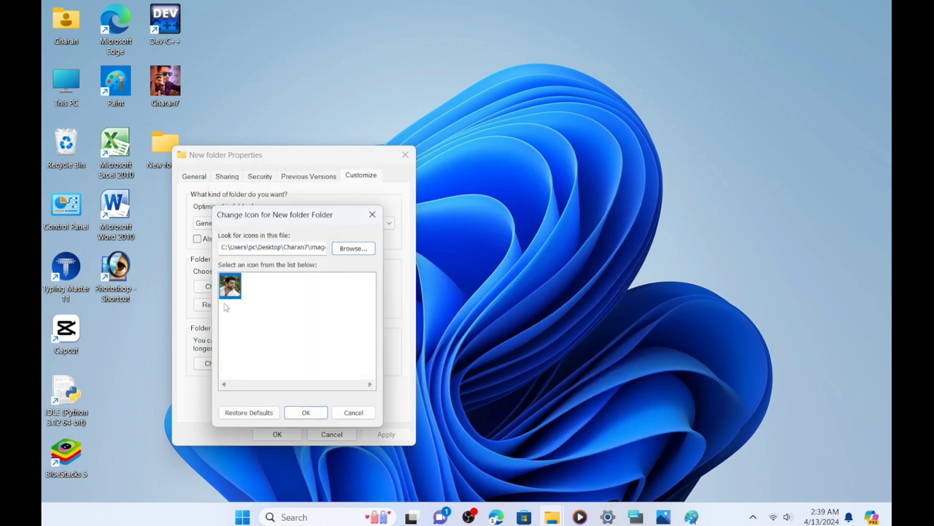
Step: Accept the Ram.ico icon, apply it to New folder and close the folder's properties
left_click(307, 413)
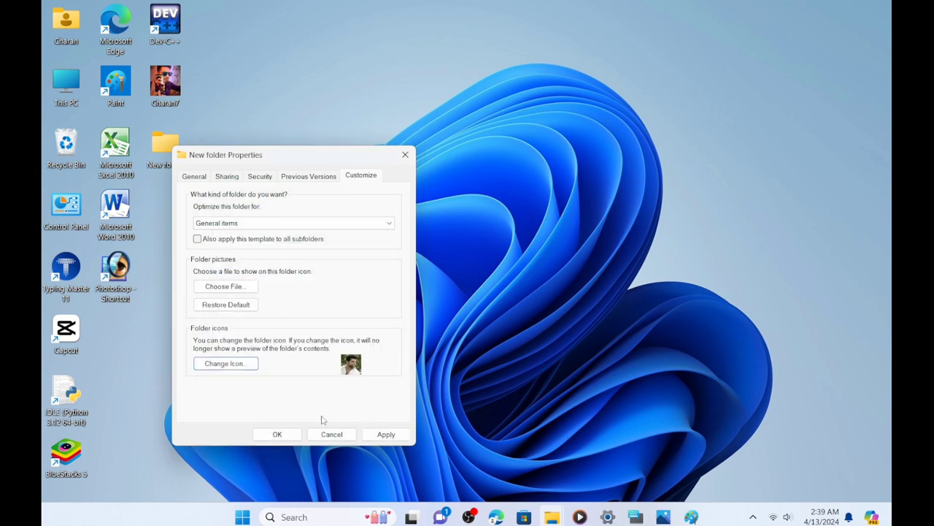
left_click(385, 433)
left_click(277, 434)
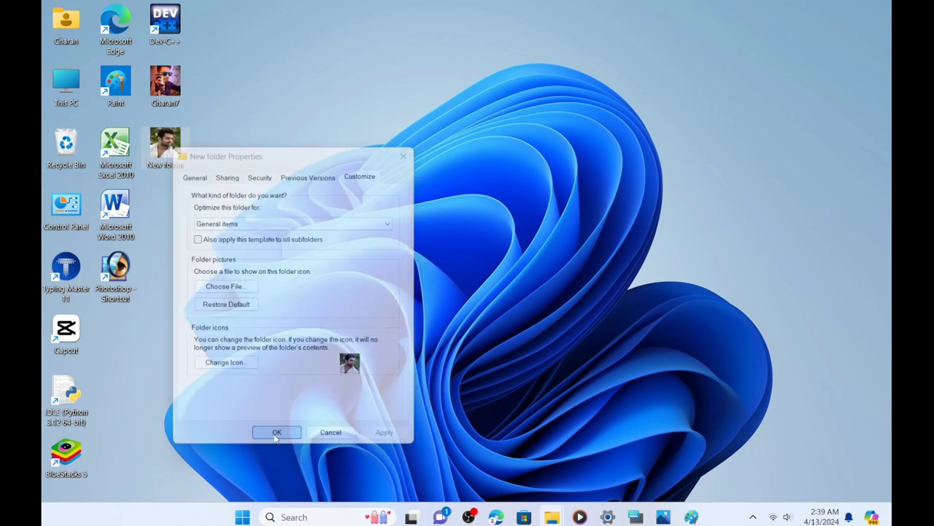